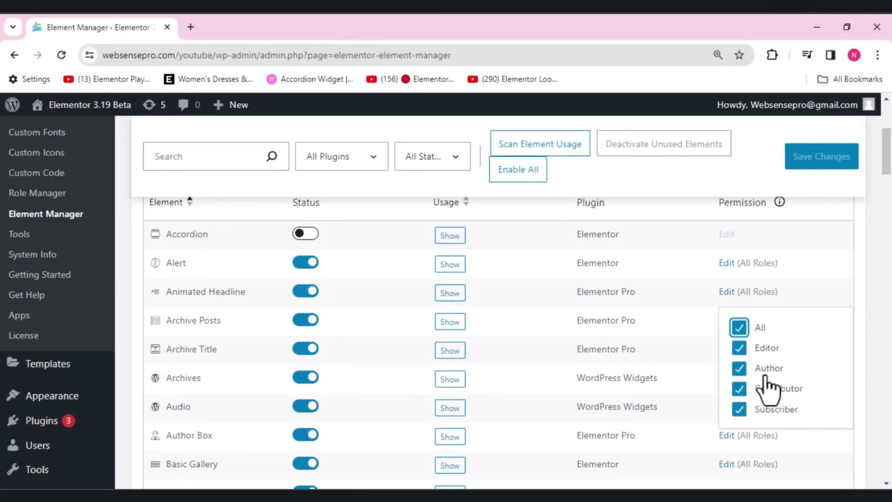
Remove Author from Animated Headline's allowed roles, leaving Editor still allowed
click(738, 369)
click(739, 368)
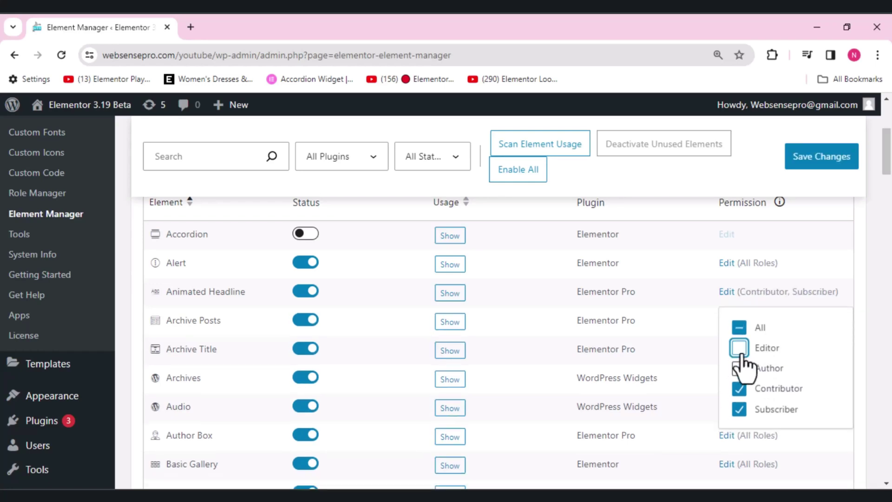
click(767, 348)
scroll(767, 355, down, 5)
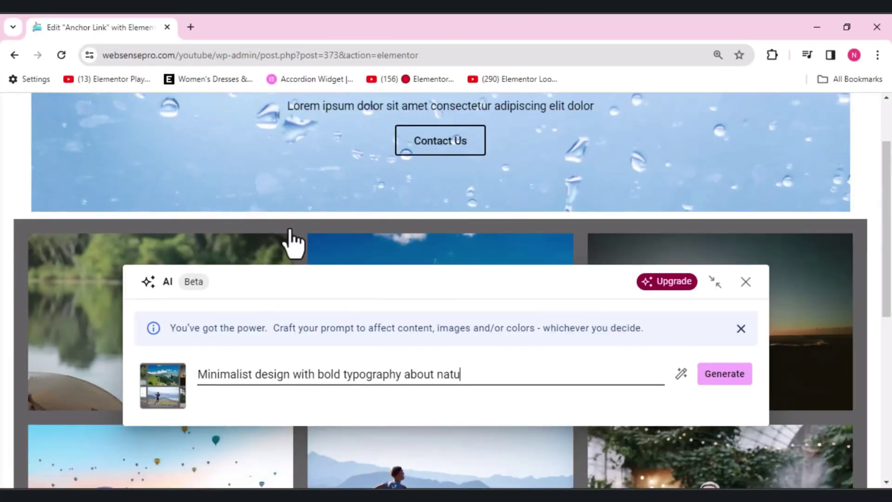
text(re)
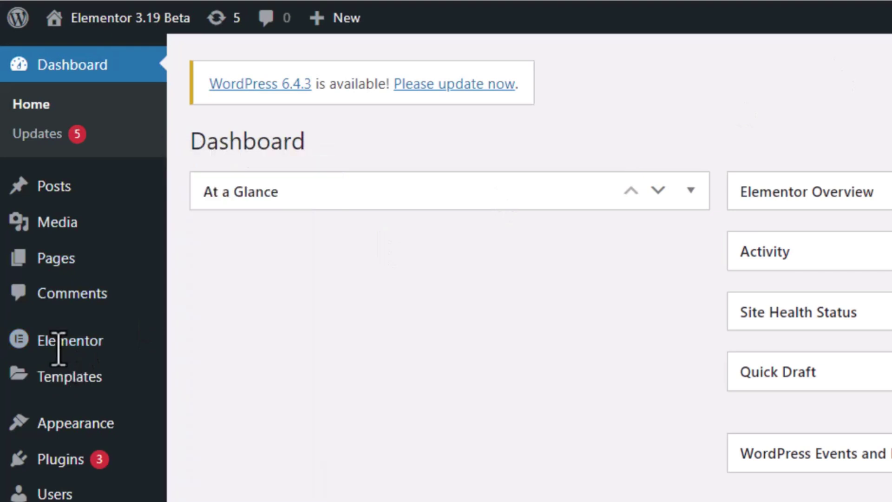
Open the Features tab of Elementor Settings to check that Display Conditions is Active
click(70, 341)
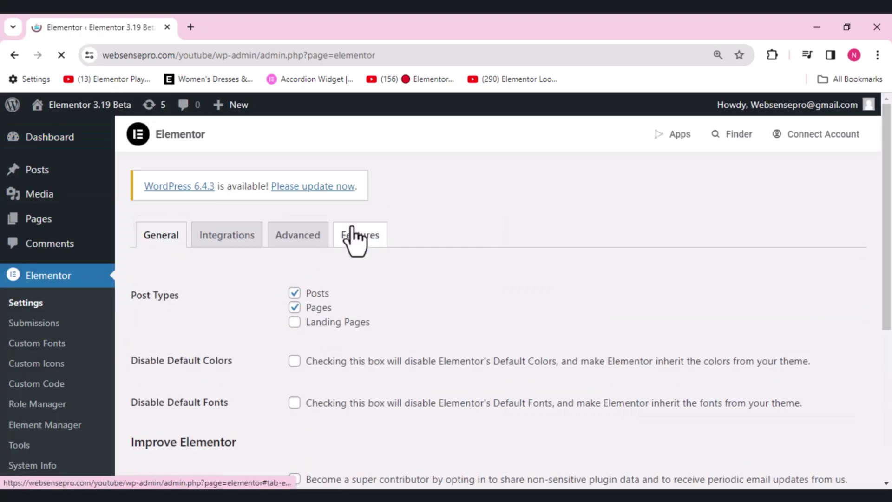
click(360, 230)
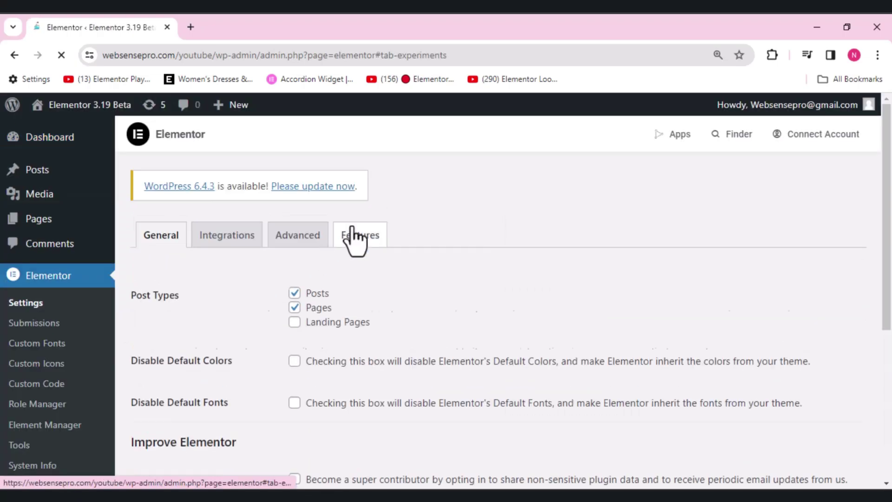
drag(888, 127, 888, 279)
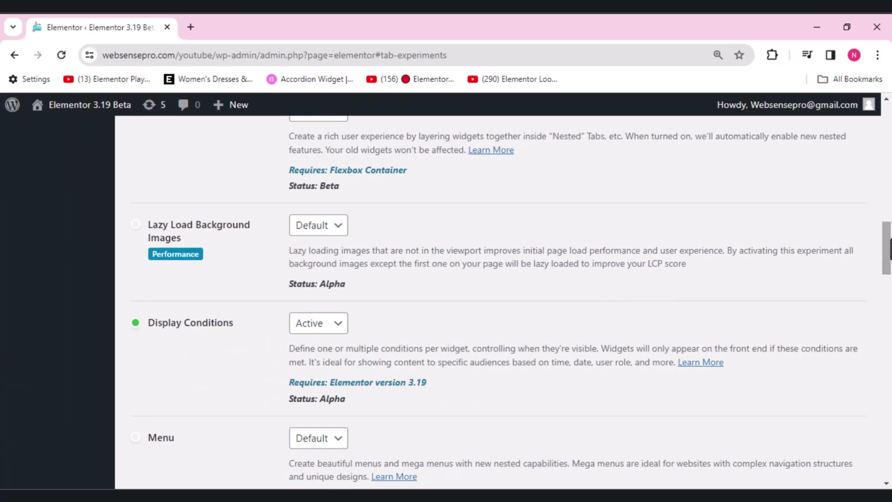
mouse_move(886, 239)
mouse_down()
mouse_move(888, 449)
mouse_move(887, 105)
mouse_up()
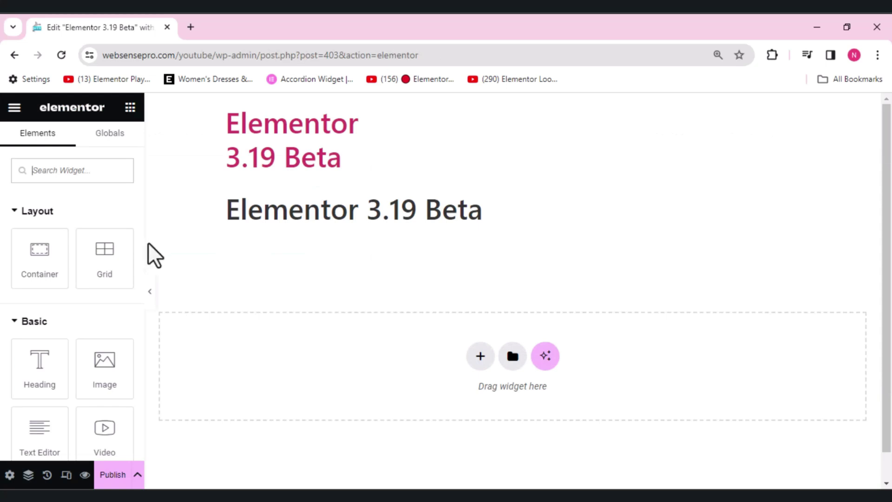
Add a two-column Flexbox container and open Display Conditions from its Advanced tab
click(480, 359)
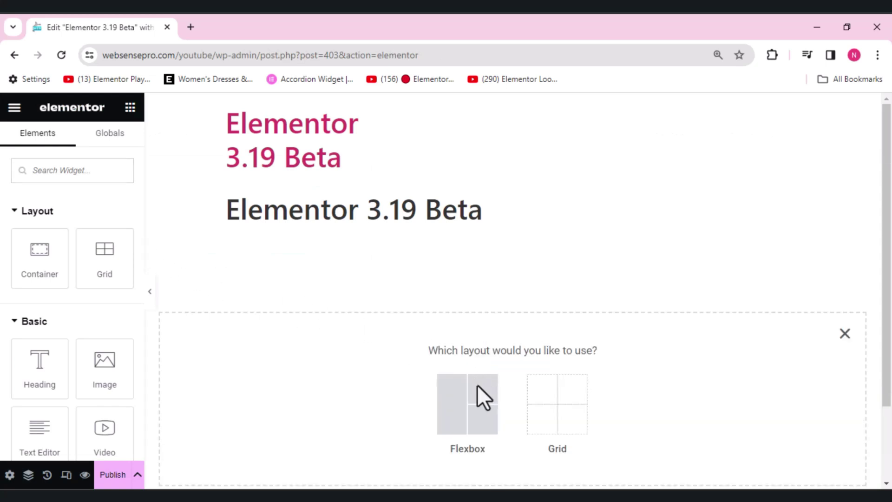
click(470, 405)
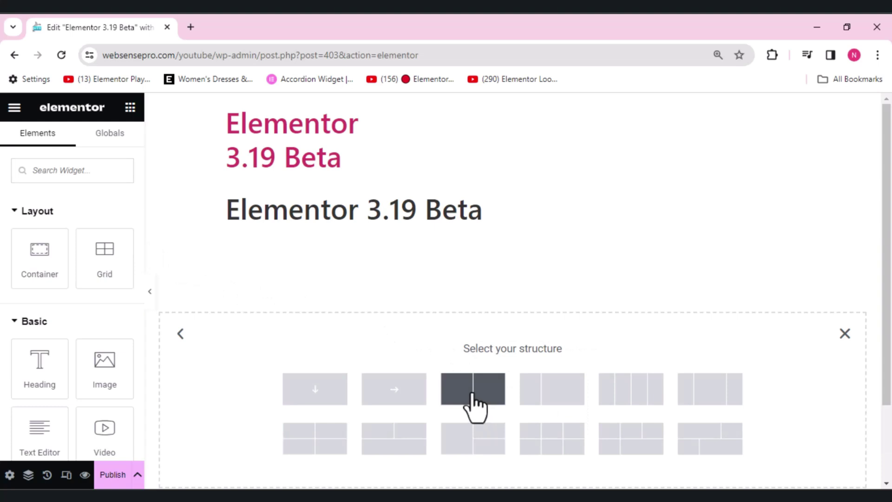
click(478, 390)
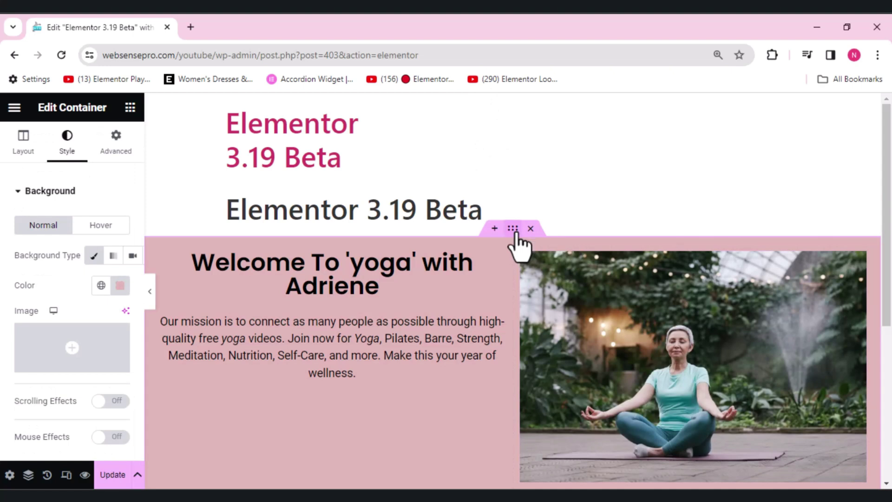
click(116, 150)
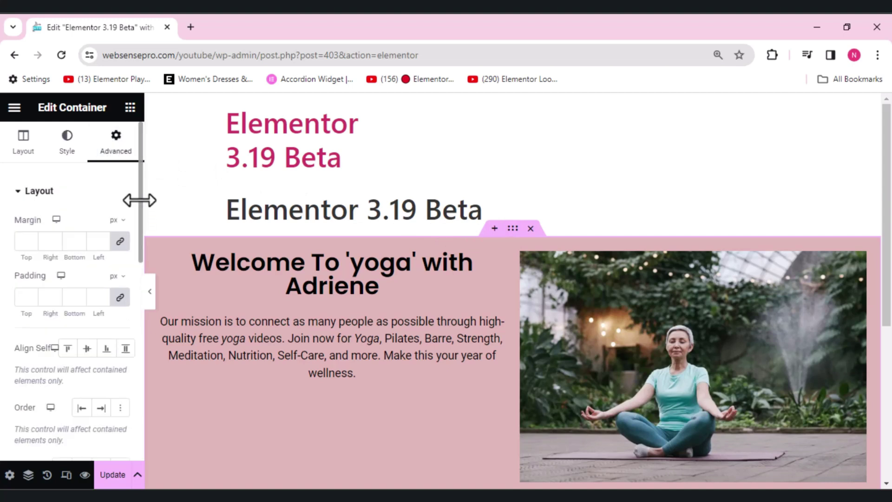
drag(141, 203, 148, 349)
scroll(91, 342, up, 2)
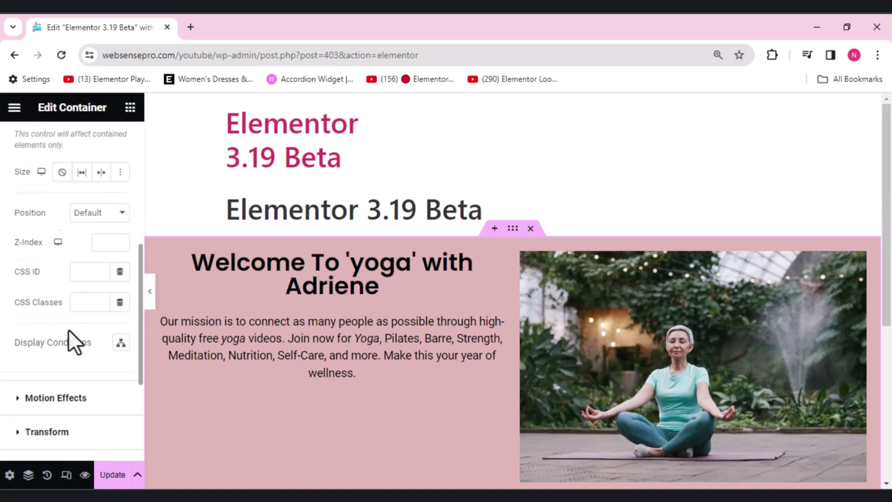
scroll(68, 330, down, 1)
scroll(69, 329, up, 1)
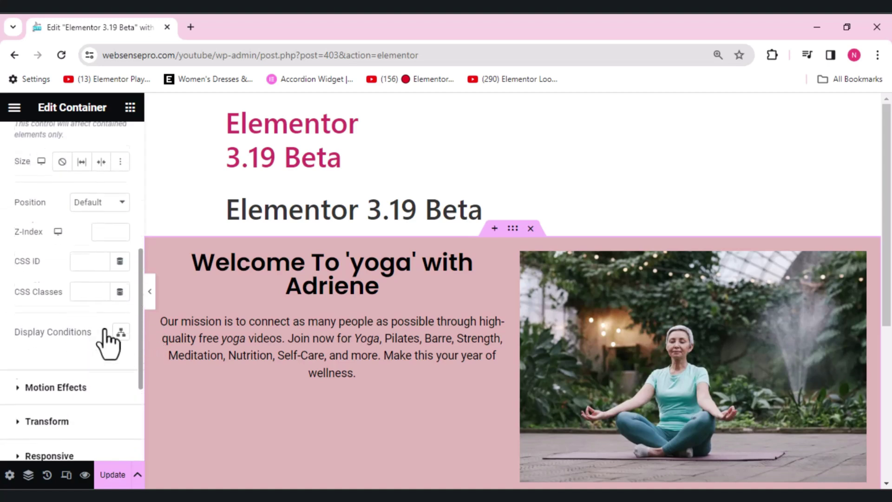
click(120, 334)
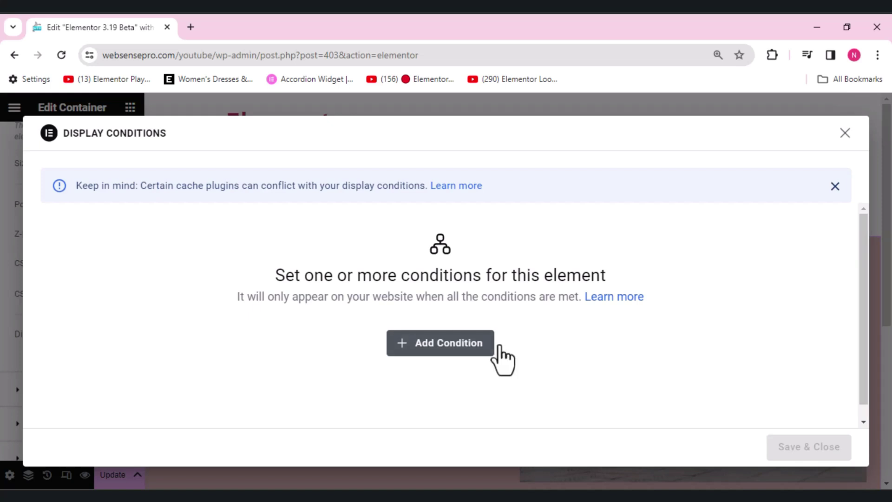
Add a display condition: Day of the week is Monday
click(475, 345)
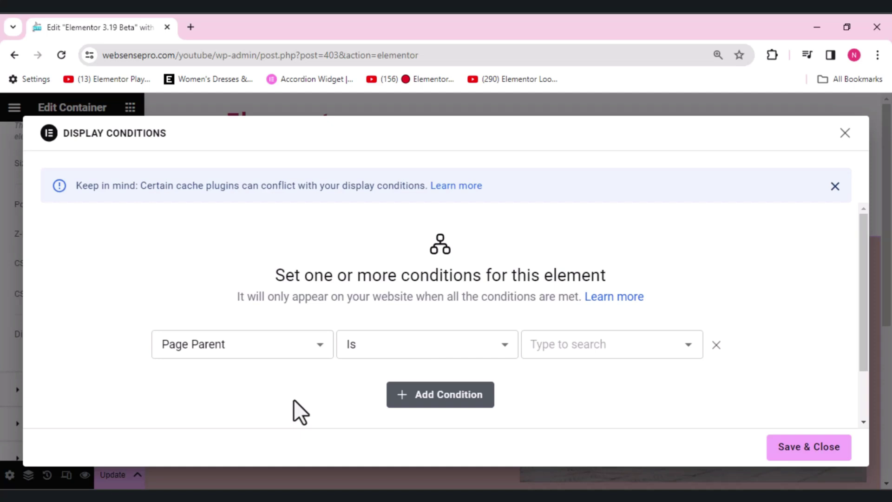
click(320, 344)
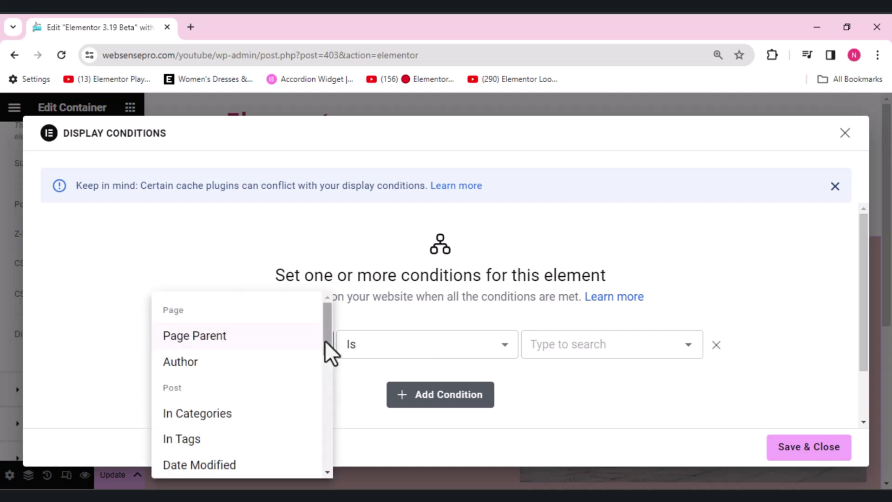
drag(326, 344, 332, 402)
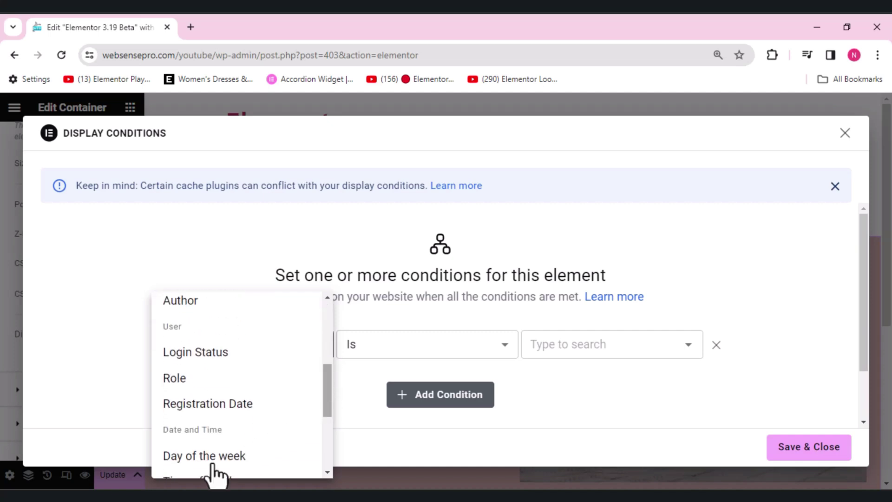
click(205, 457)
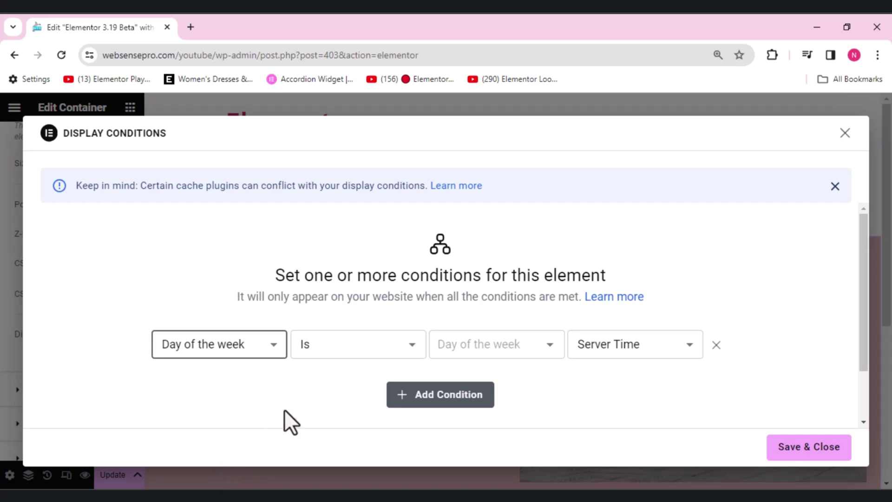
click(377, 345)
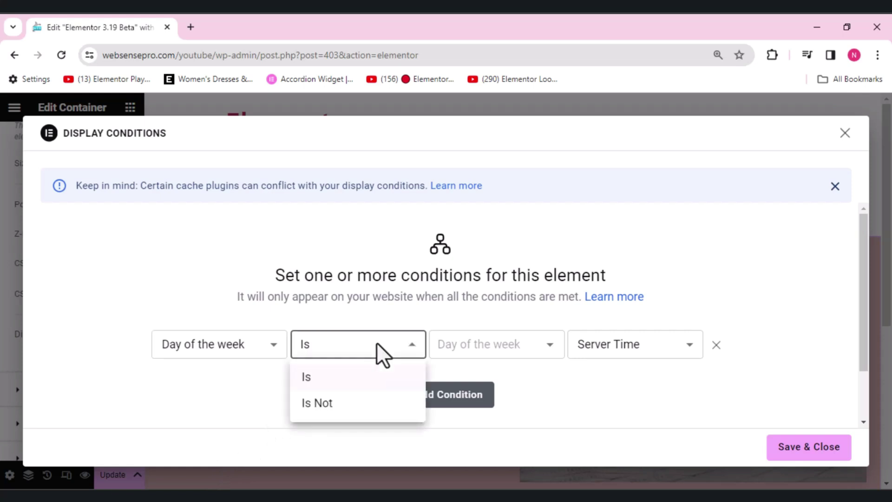
click(383, 352)
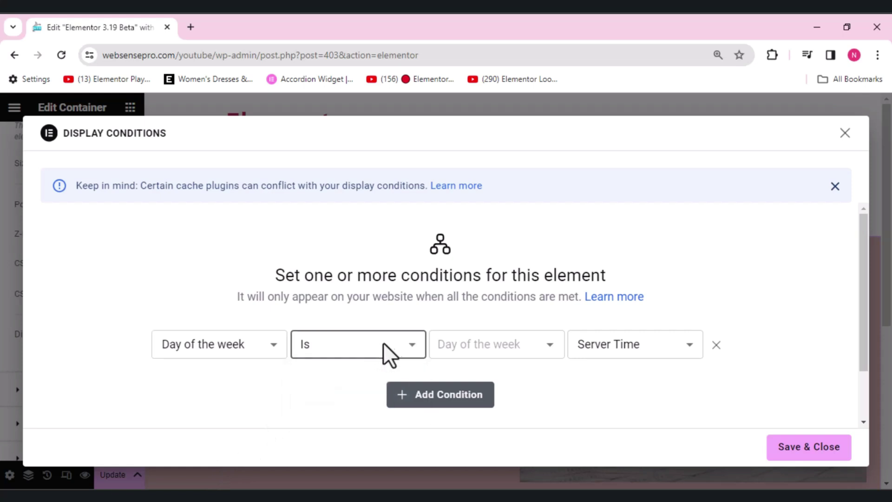
click(521, 345)
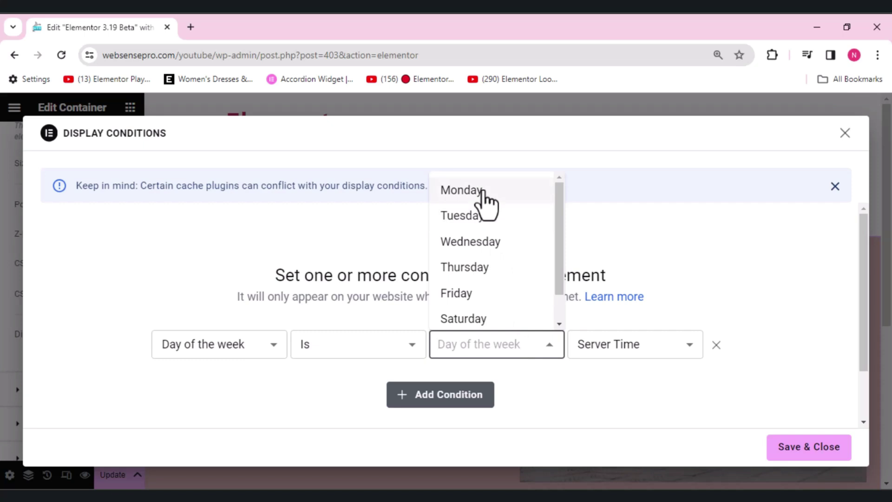
click(464, 190)
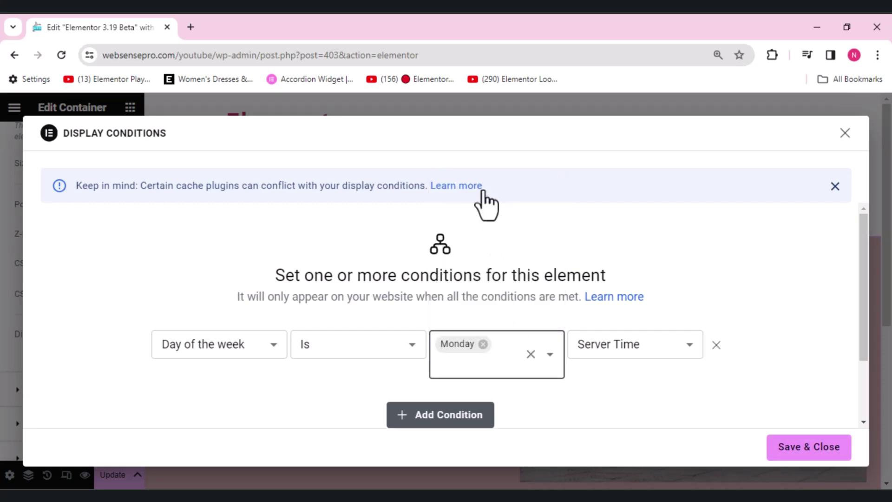
Change the condition type to Role and list the available user roles
click(274, 344)
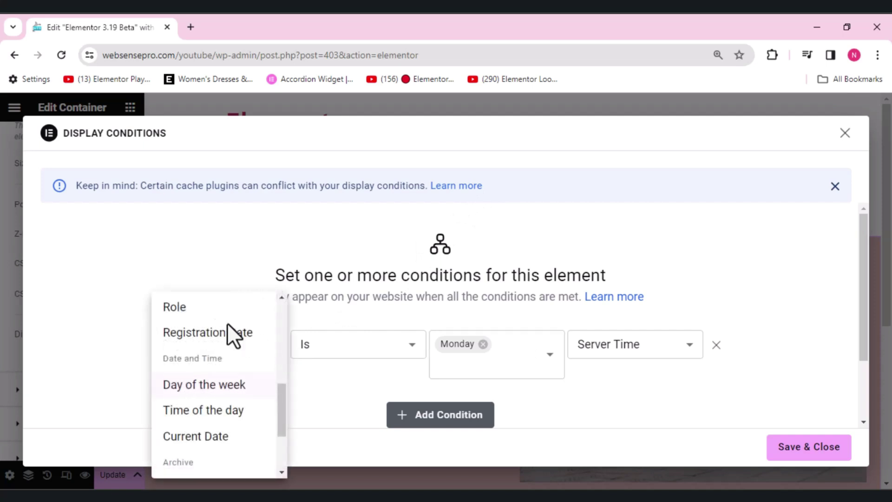
click(175, 308)
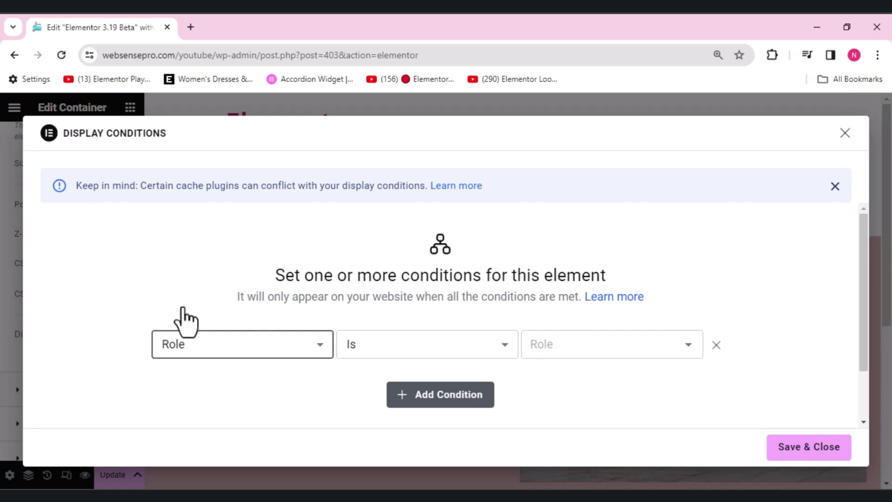
key(Tab)
key(Tab)
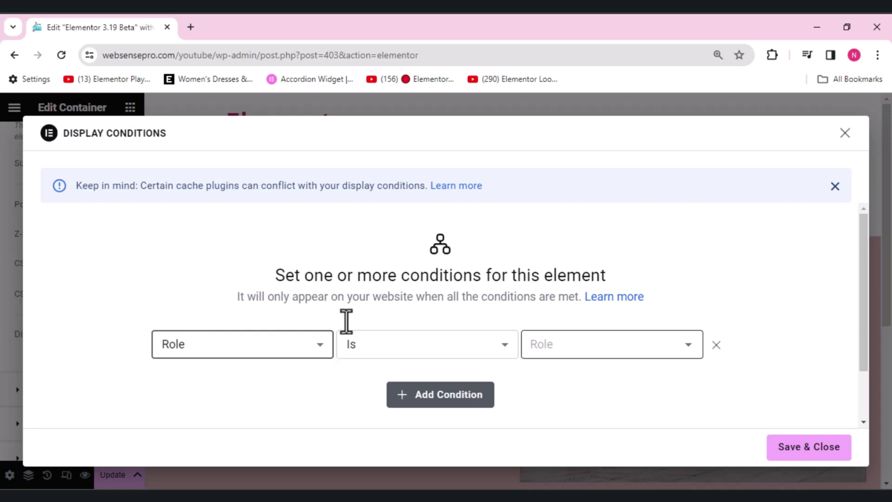
click(687, 348)
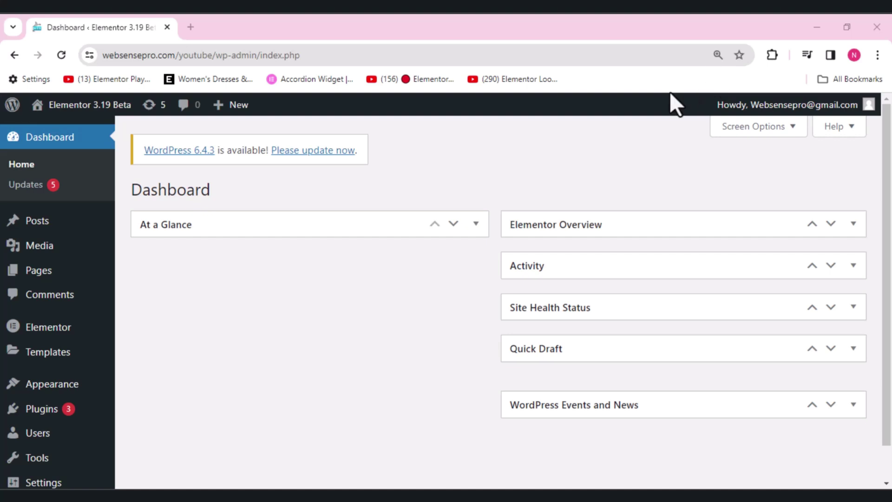
mouse_move(46, 327)
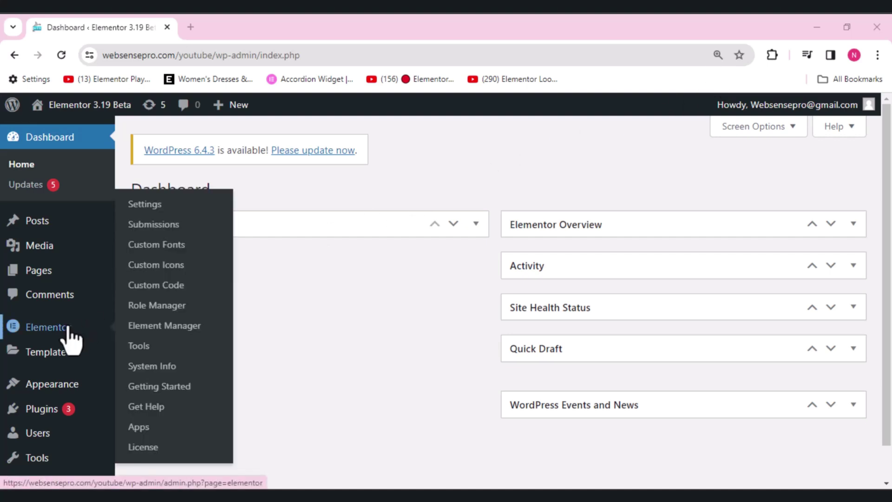
Open Element Manager from the Elementor admin menu
click(165, 325)
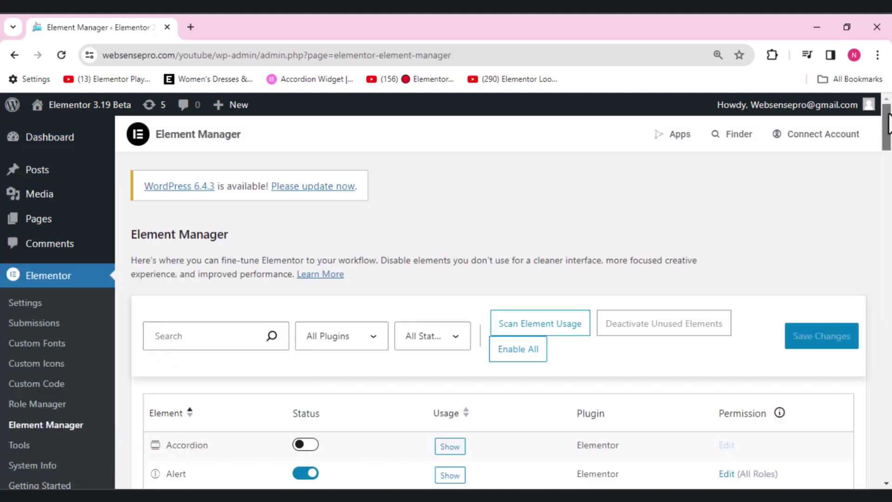
drag(887, 118, 887, 150)
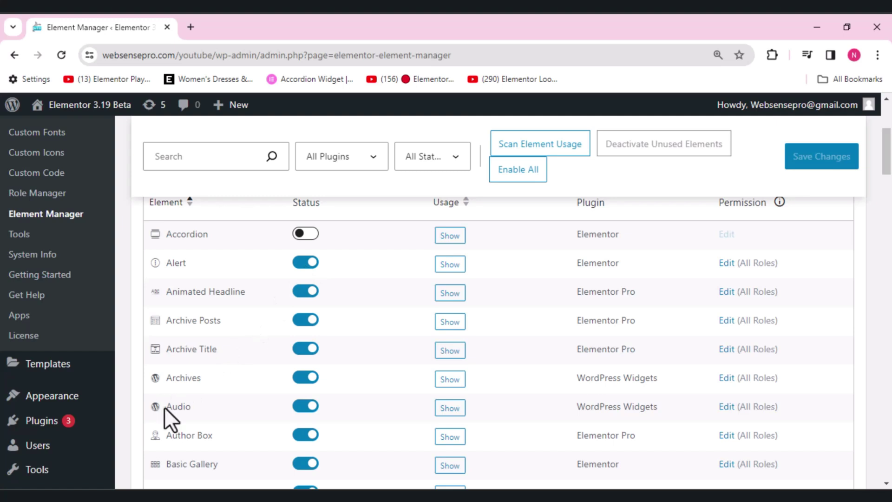
Uncheck Author and Editor in Animated Headline's role permissions
click(726, 292)
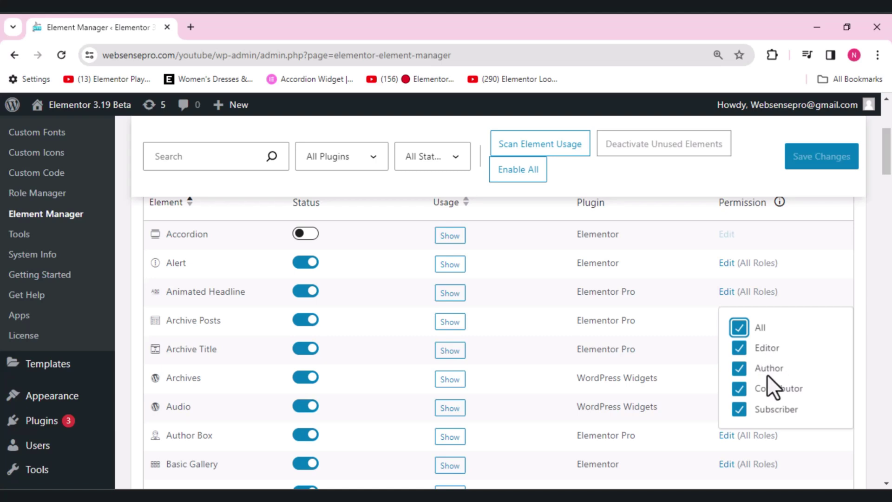
click(738, 368)
click(738, 368)
click(738, 348)
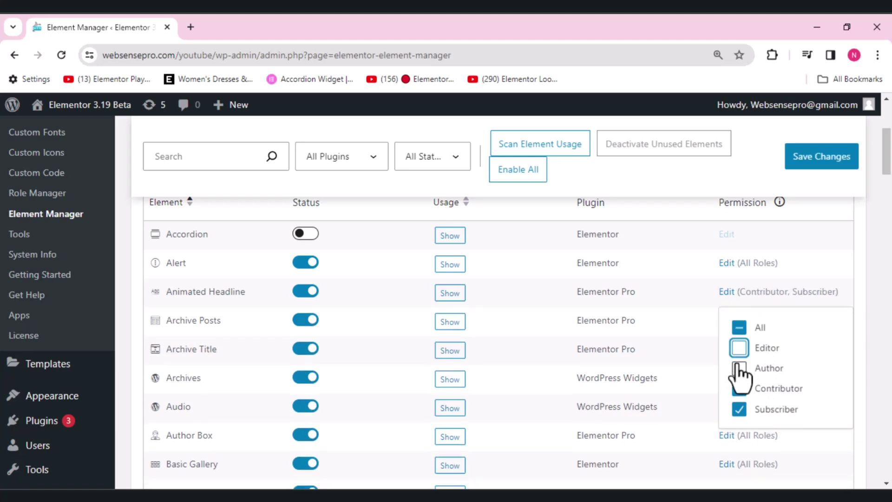
scroll(791, 347, down, 10)
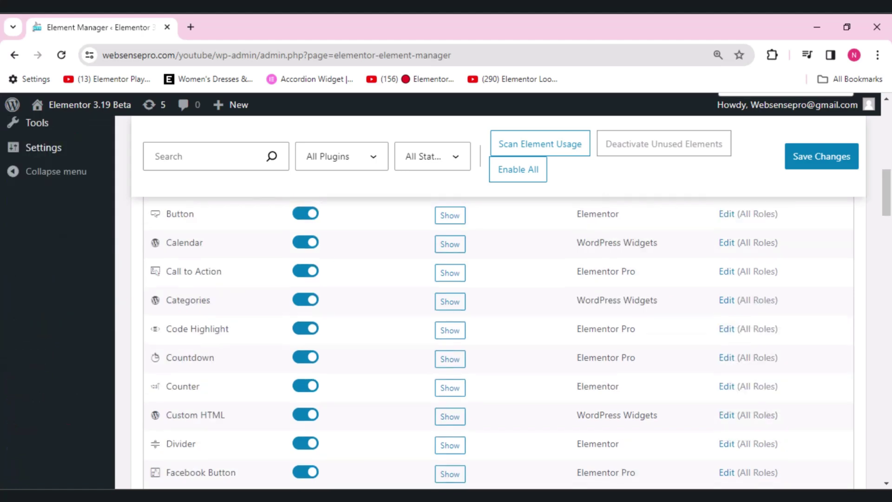
drag(887, 193, 887, 124)
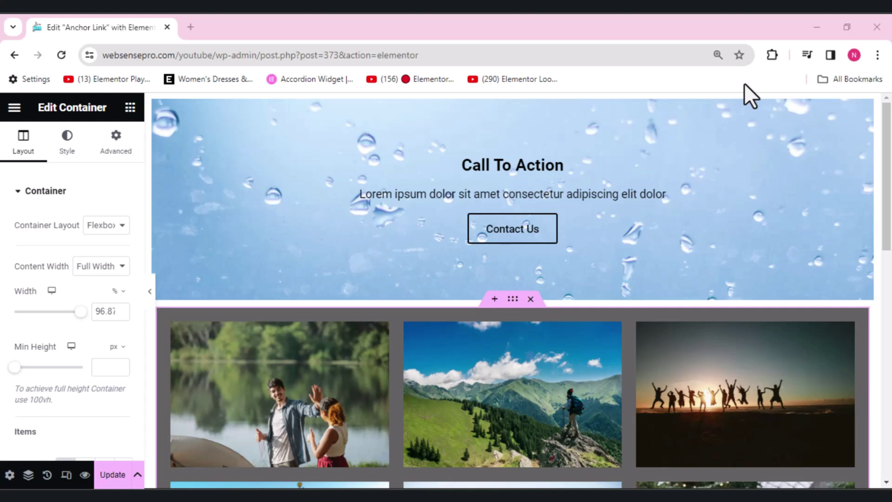
mouse_move(765, 104)
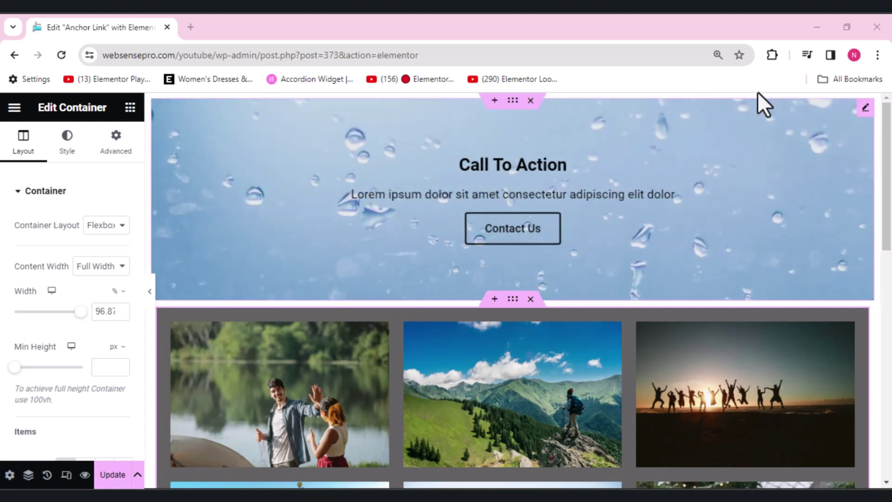
scroll(837, 209, down, 3)
scroll(836, 209, down, 2)
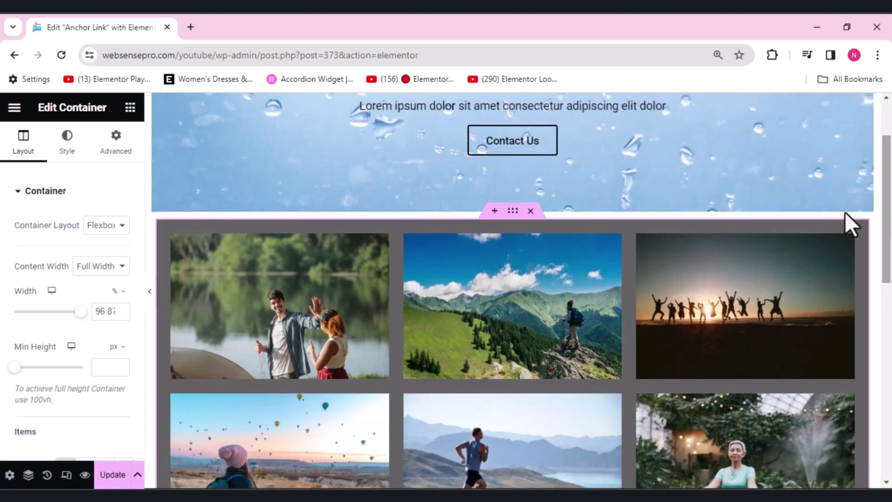
Generate AI variations for the gallery container using the minimalist bold-typography suggested prompt
right_click(514, 211)
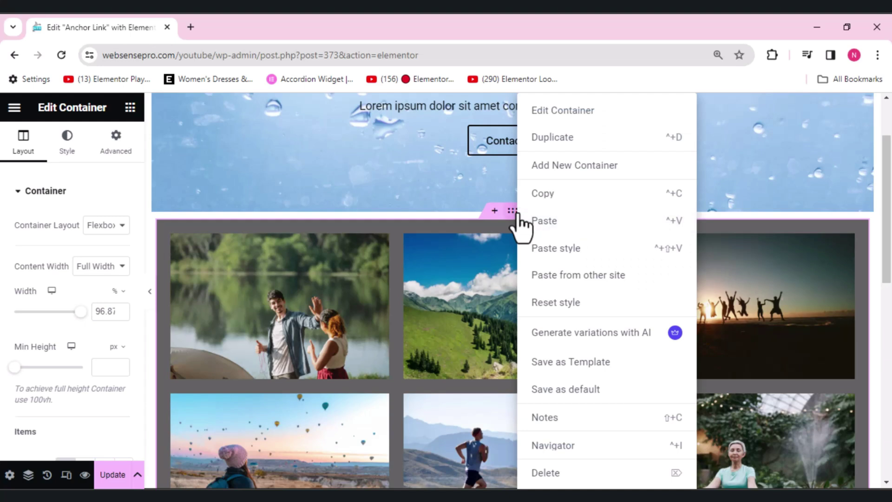
click(577, 335)
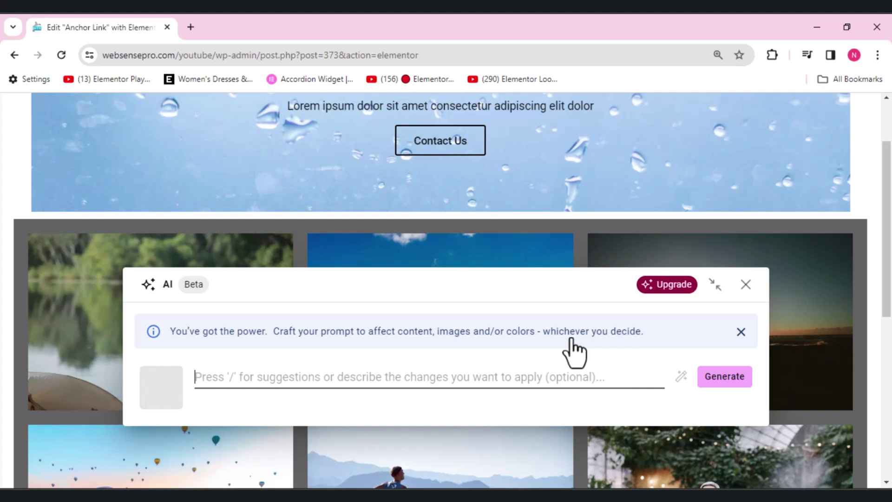
click(574, 363)
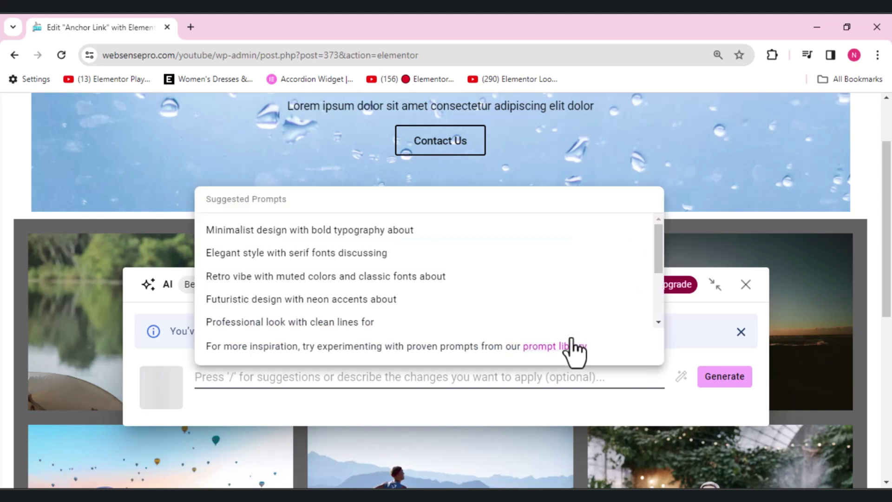
click(293, 230)
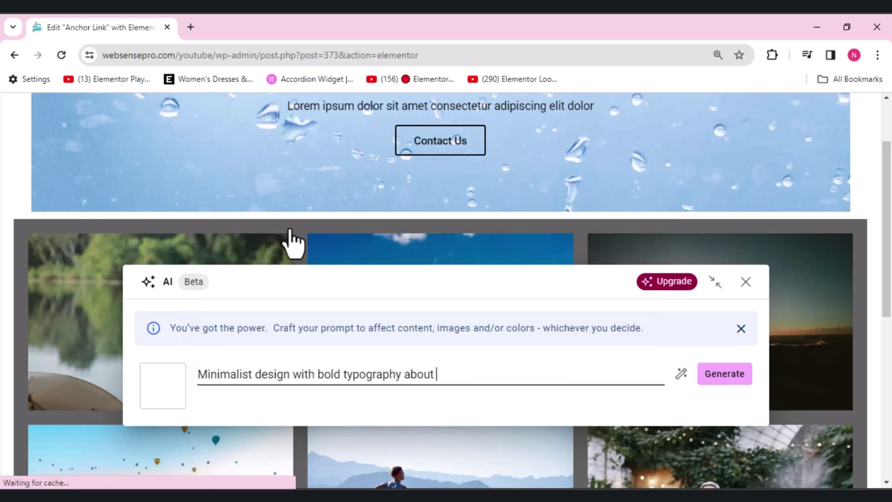
text(na)
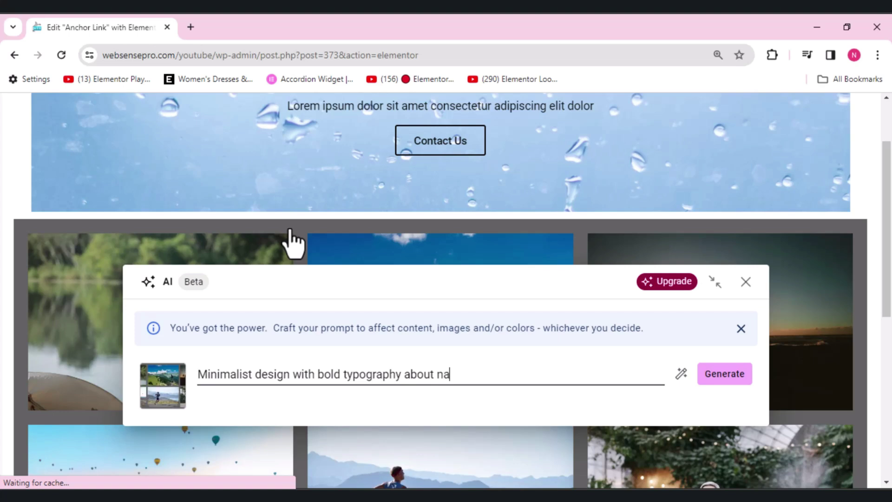
text(tur)
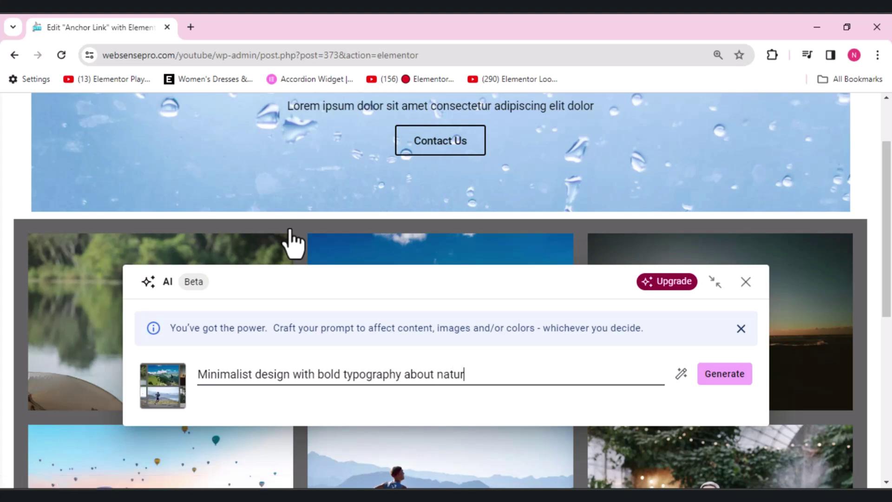
text(e)
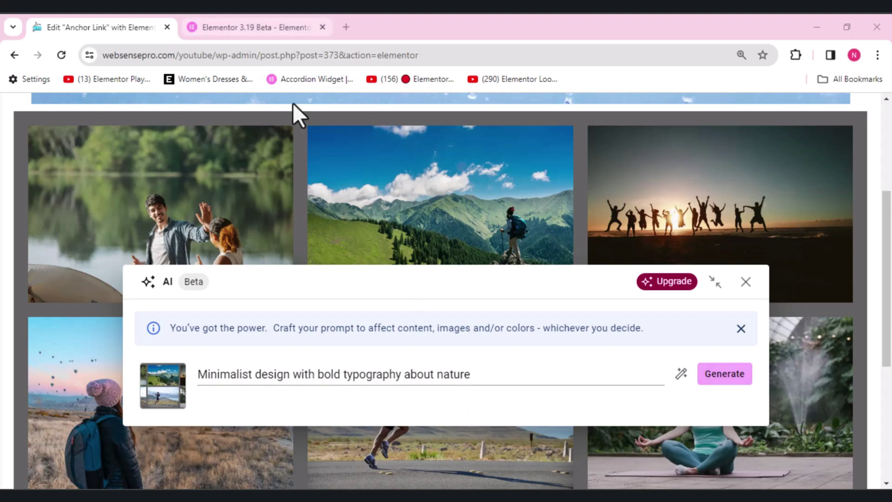
Read the AI Container Variations section of the 3.19 Beta blog post, then return to the editor
click(249, 27)
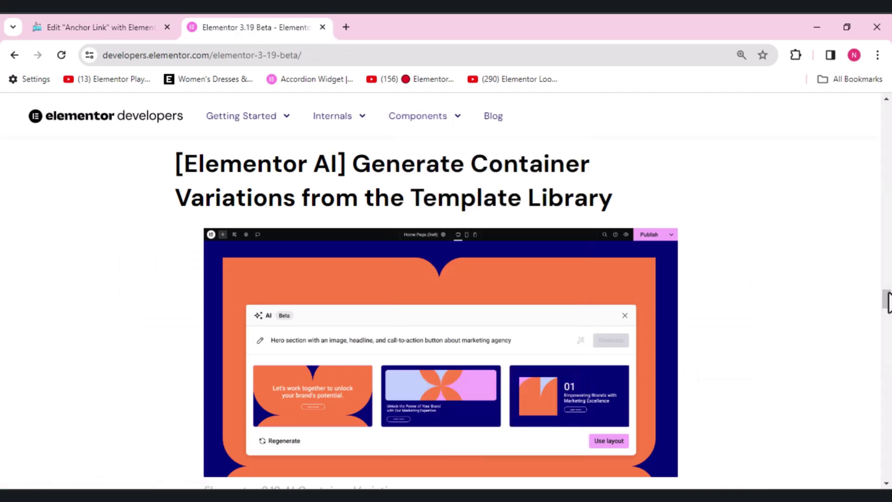
drag(886, 300, 888, 305)
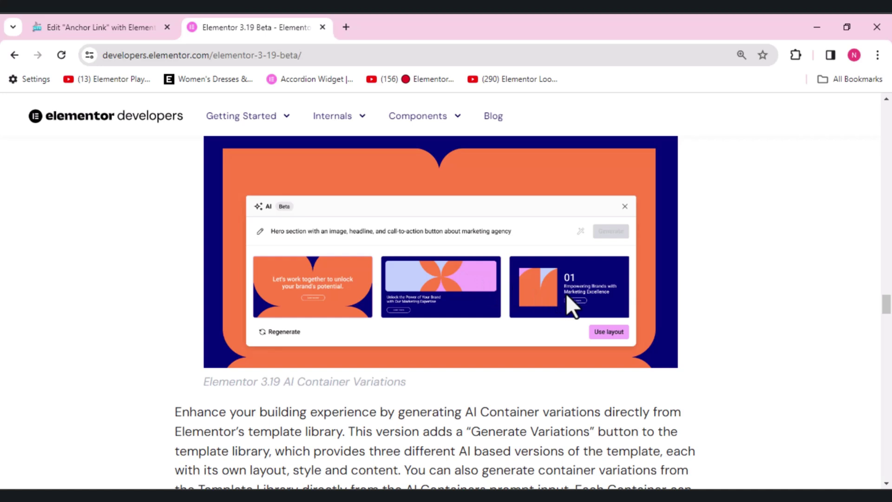
key(ctrl+shift+Tab)
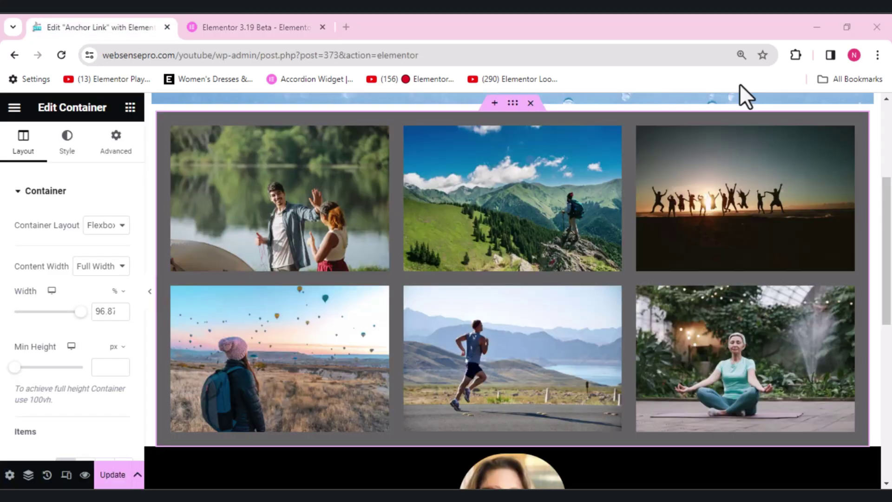